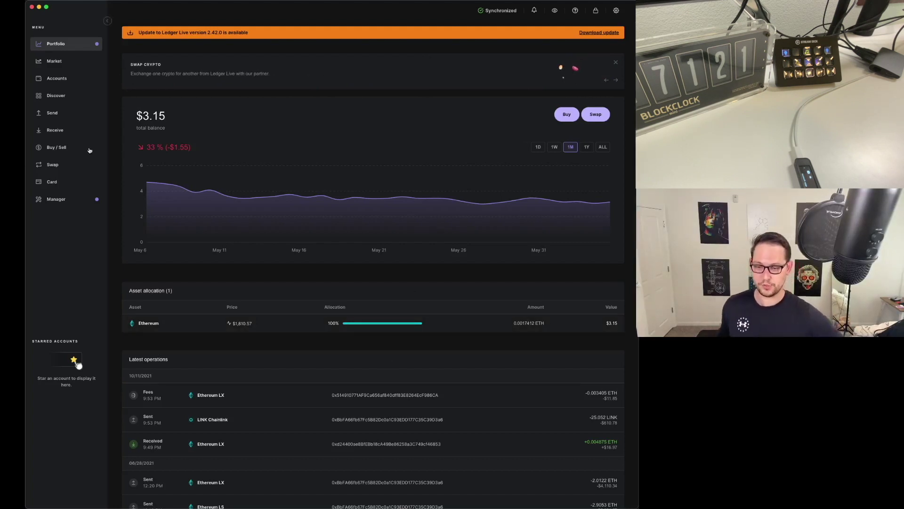
Go from the Manager to the Accounts page listing the 0.0015795 ETH, 0.00016167 ETH and two 0 BTC accounts.
{"action": "left_click", "coordinate": [59, 204]}
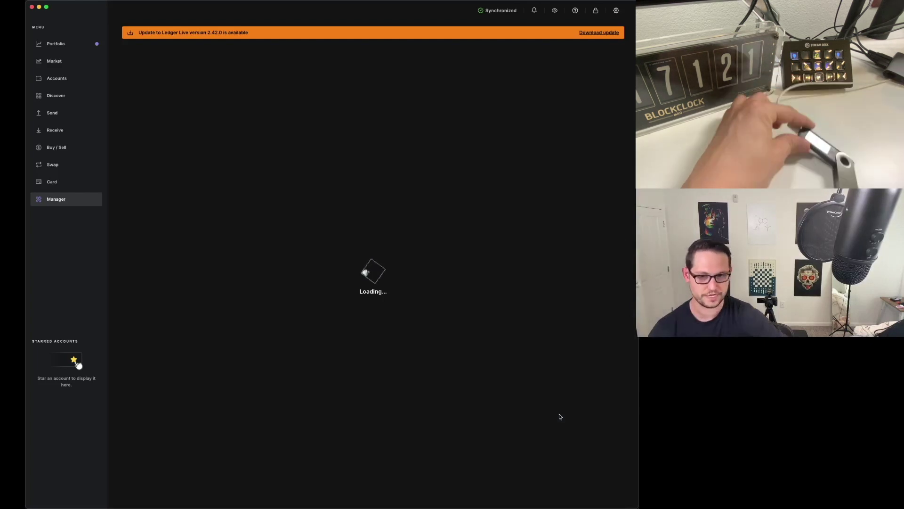
{"action": "left_click", "coordinate": [69, 83]}
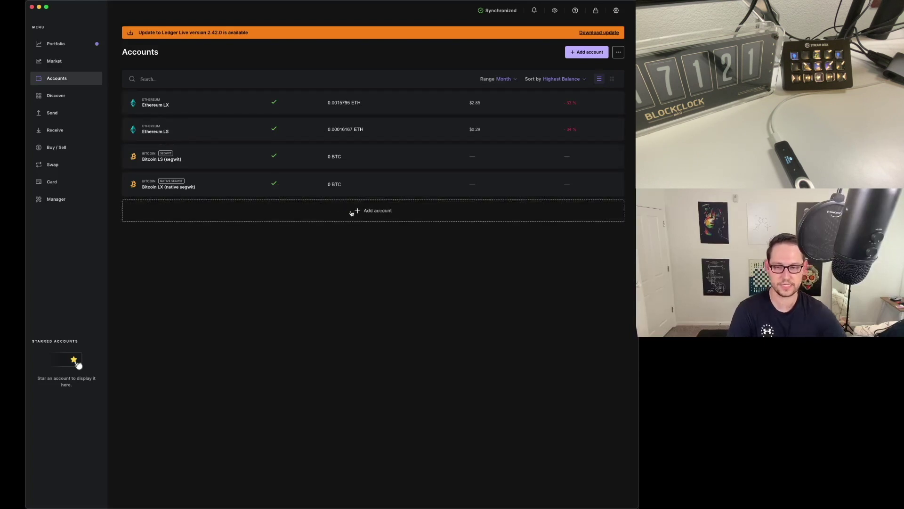
Add the native segwit Bitcoin account Bitcoin LS+, leaving out the Taproot account.
{"action": "left_click", "coordinate": [369, 211]}
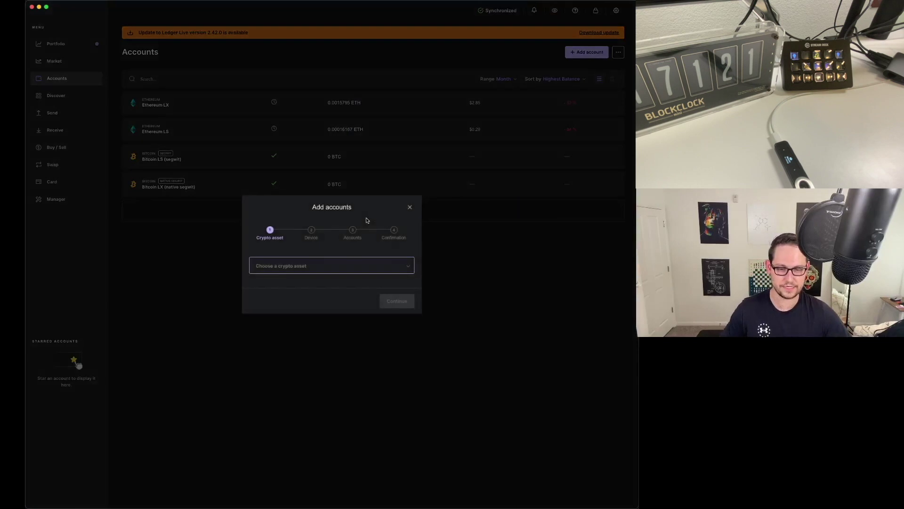
{"action": "left_click", "coordinate": [323, 258]}
{"action": "left_click", "coordinate": [296, 290]}
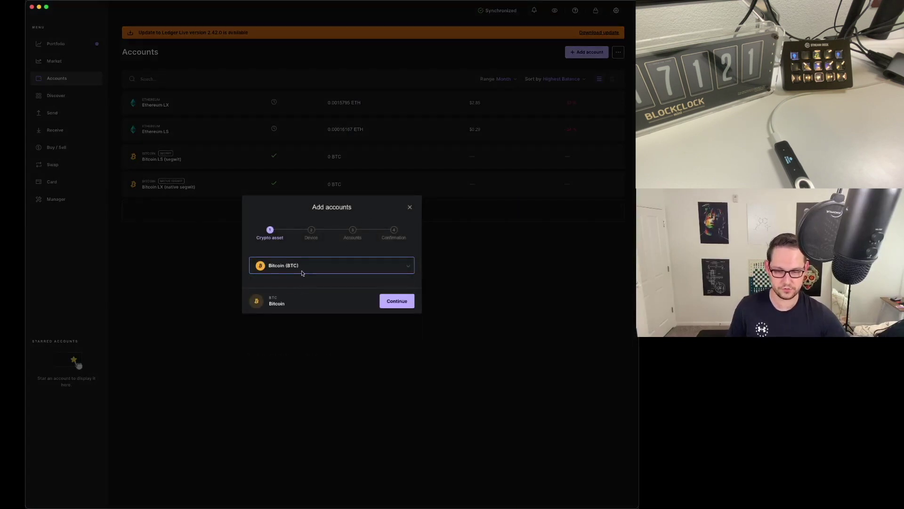
{"action": "left_click", "coordinate": [397, 300]}
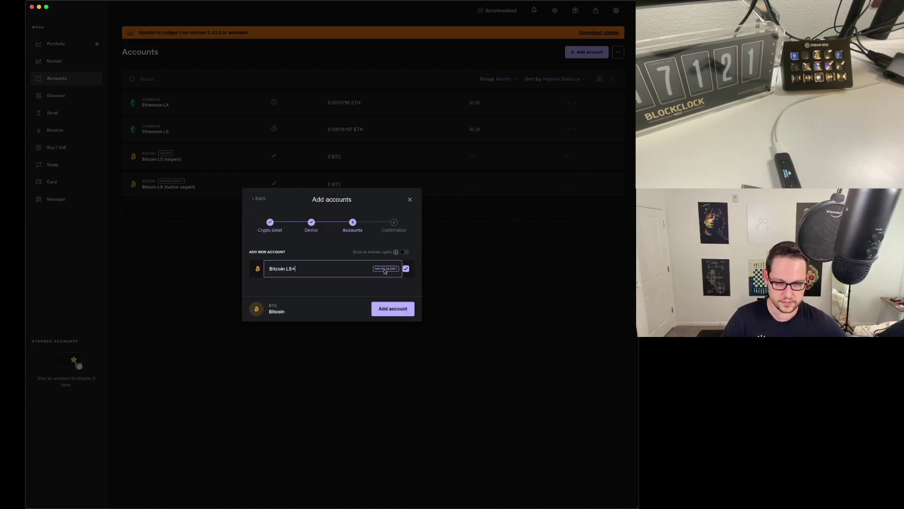
{"action": "left_click", "coordinate": [402, 253]}
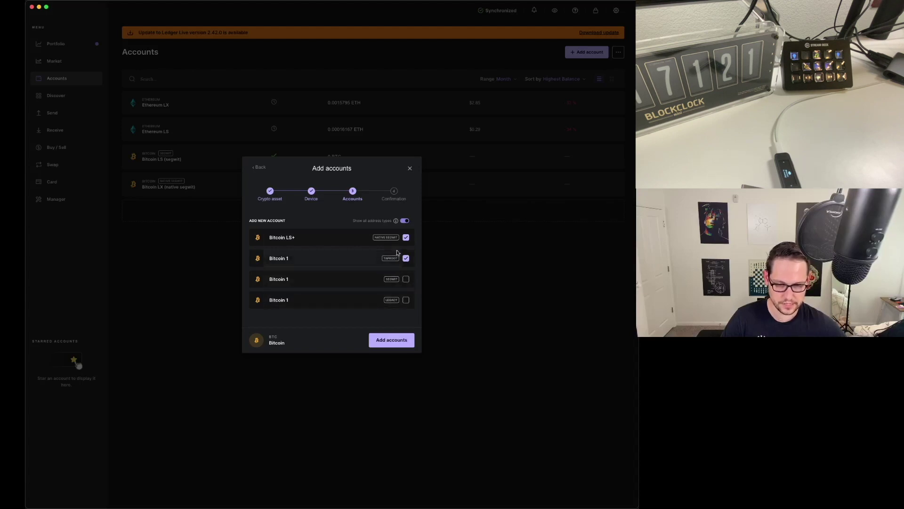
{"action": "left_click", "coordinate": [406, 258]}
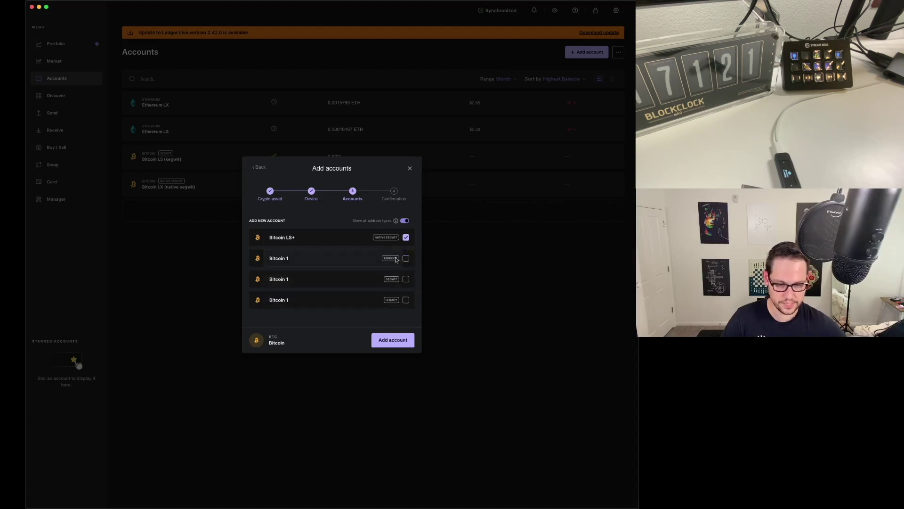
{"action": "left_click", "coordinate": [398, 339]}
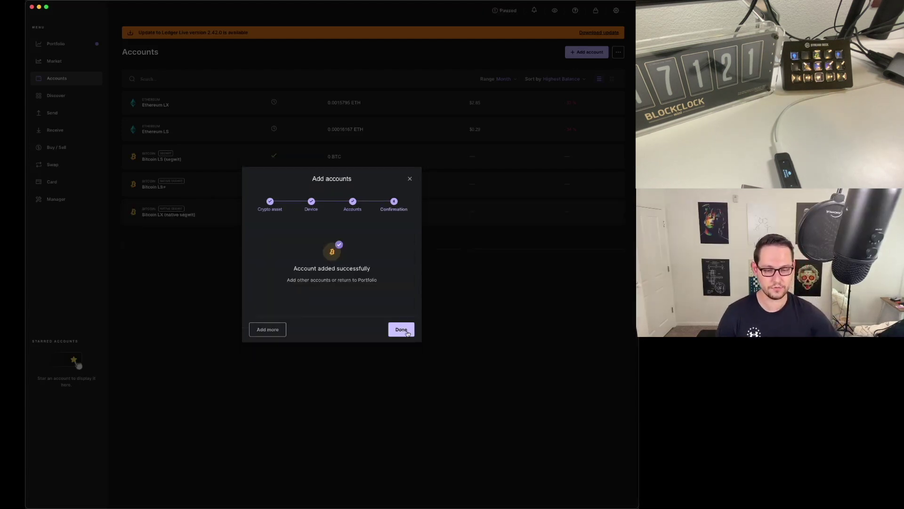
{"action": "left_click", "coordinate": [407, 332]}
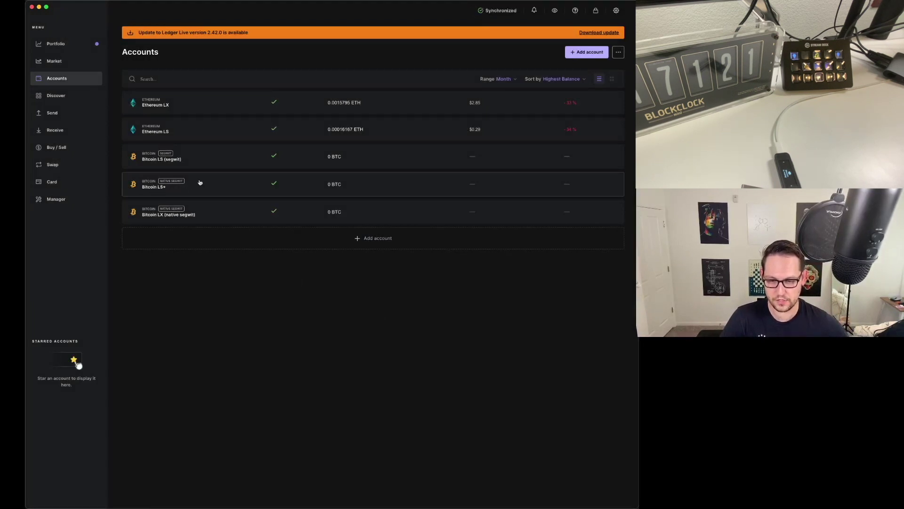
Add an Ethereum account named Ethereum LS+.
{"action": "left_click", "coordinate": [310, 238]}
{"action": "left_click", "coordinate": [311, 268]}
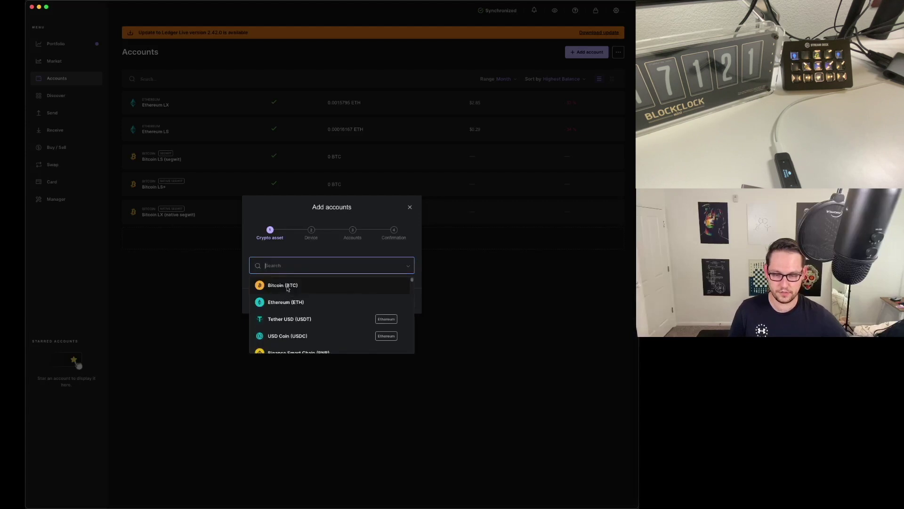
{"action": "left_click", "coordinate": [289, 302]}
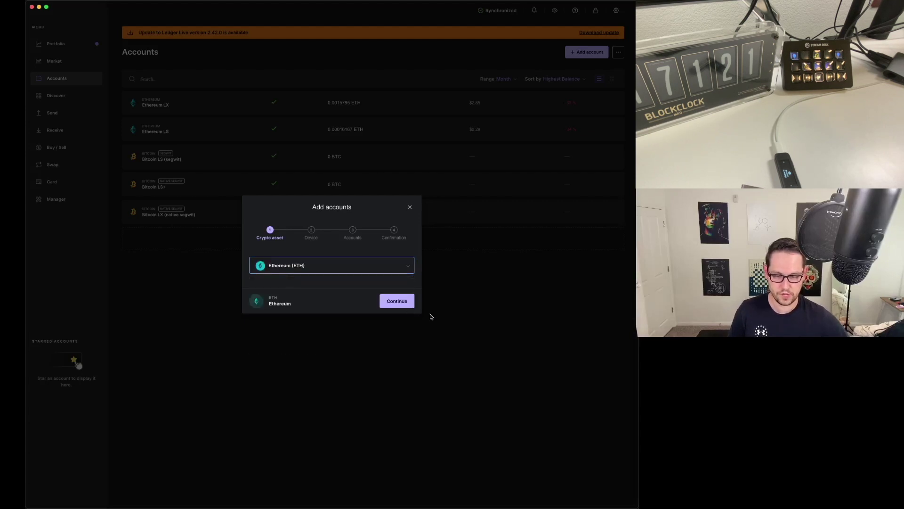
{"action": "left_click", "coordinate": [398, 299]}
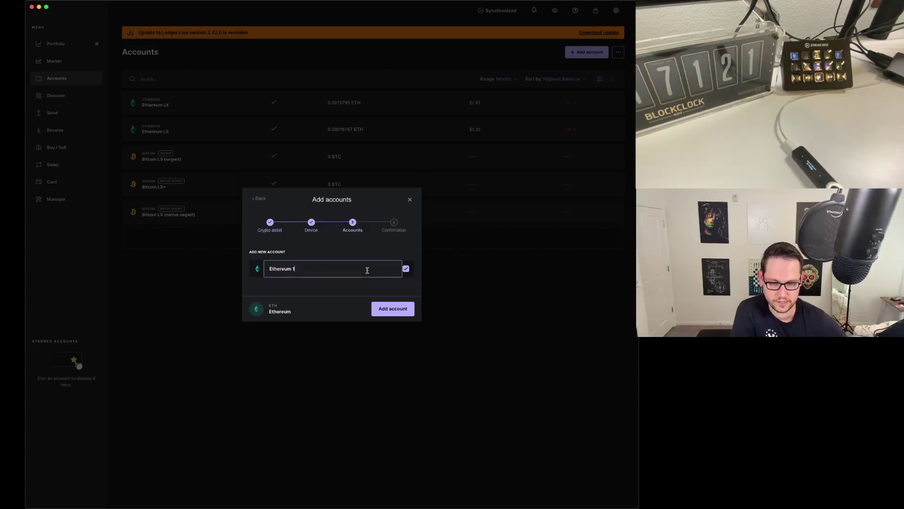
{"action": "type", "text": "LS+"}
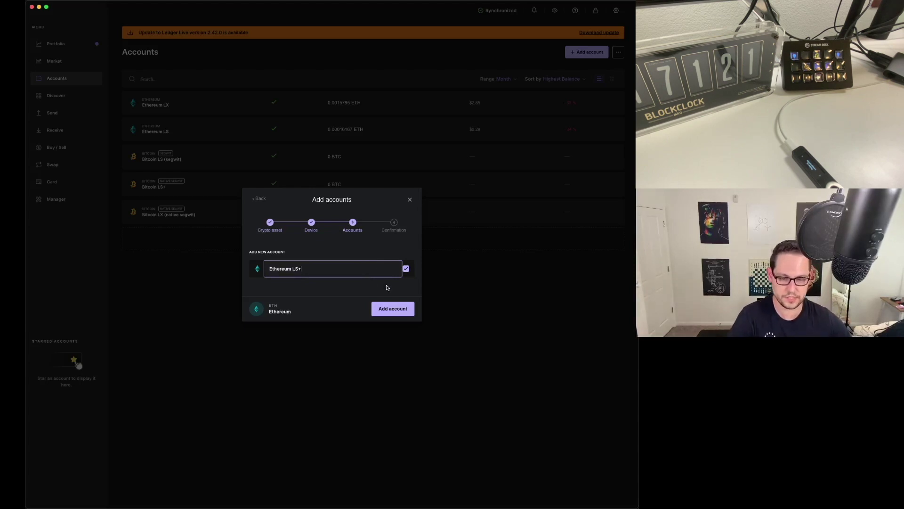
{"action": "left_click", "coordinate": [393, 308]}
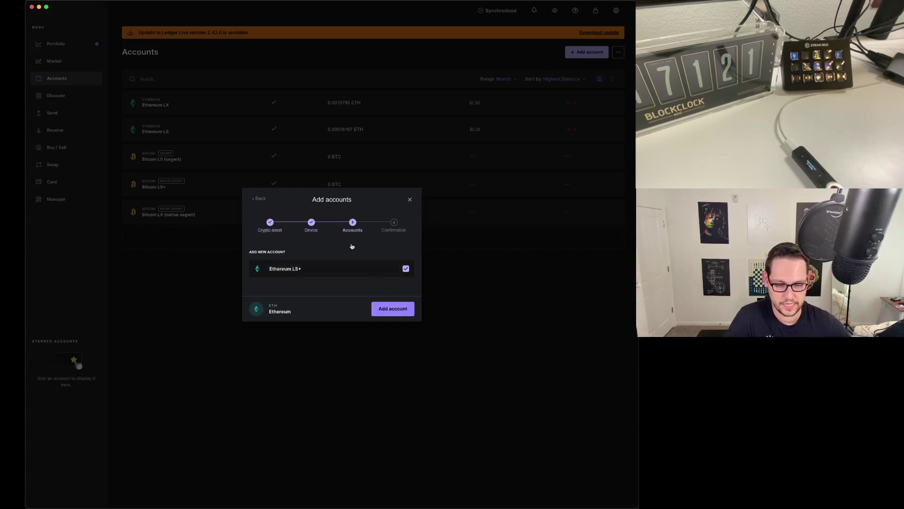
{"action": "left_click", "coordinate": [404, 331]}
Add a Polygon account named Polygon LS+.
{"action": "left_click", "coordinate": [372, 257]}
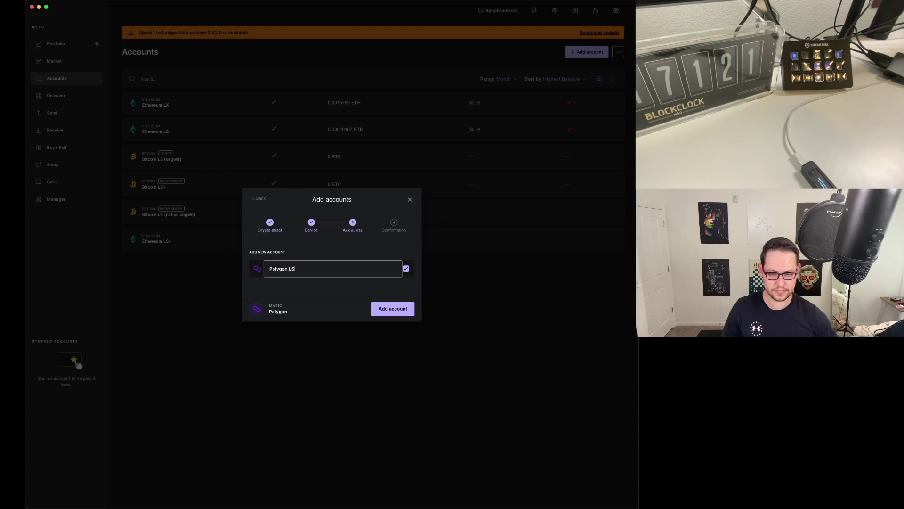
{"action": "left_click", "coordinate": [403, 314]}
{"action": "left_click", "coordinate": [402, 327]}
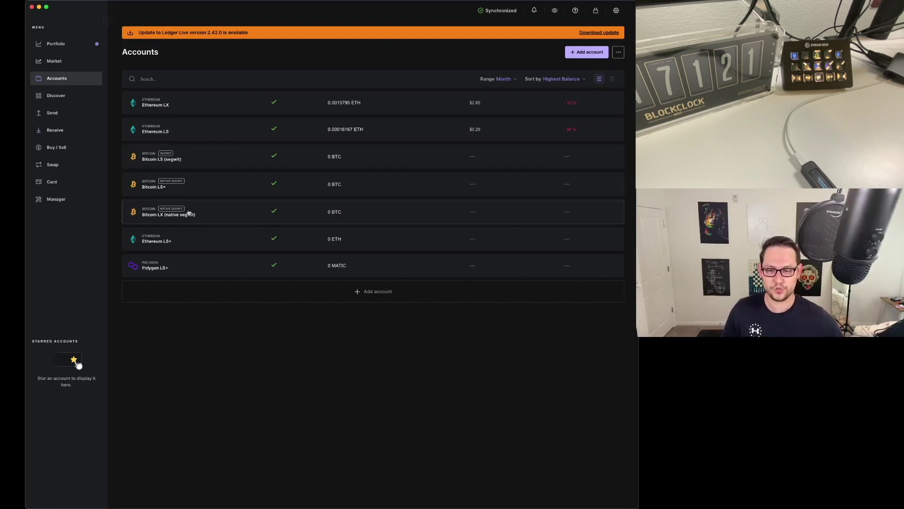
Request a Bitcoin LS+ receive address for device verification, then turn to the browser's Bitcoin wallet extension.
{"action": "left_click", "coordinate": [57, 132]}
{"action": "left_click", "coordinate": [329, 269]}
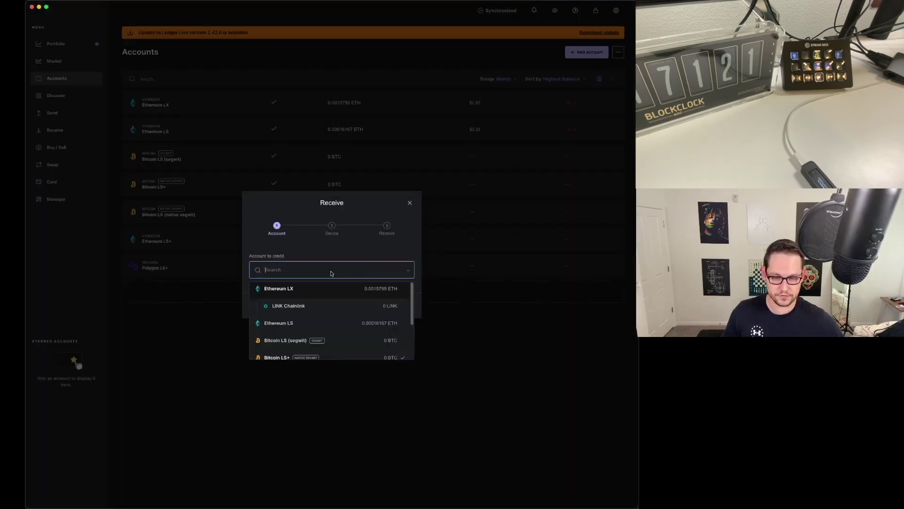
{"action": "left_click", "coordinate": [298, 360]}
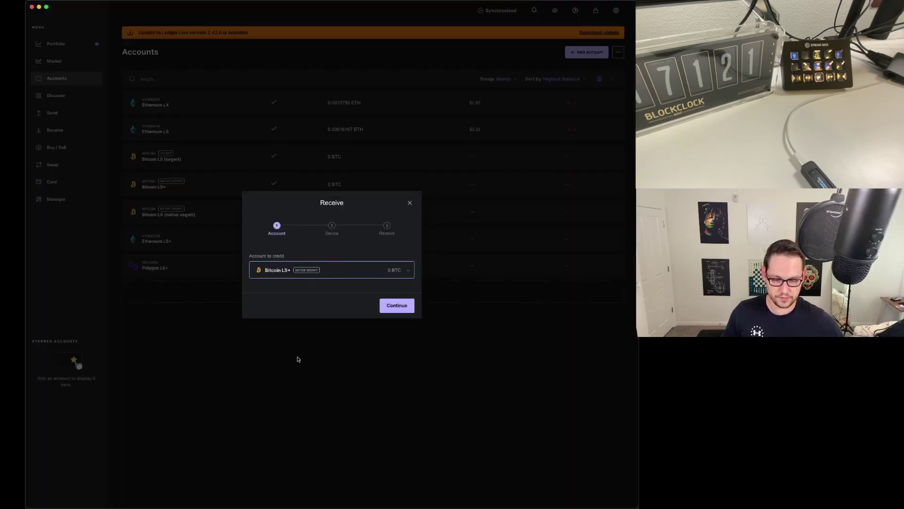
{"action": "left_click", "coordinate": [397, 306]}
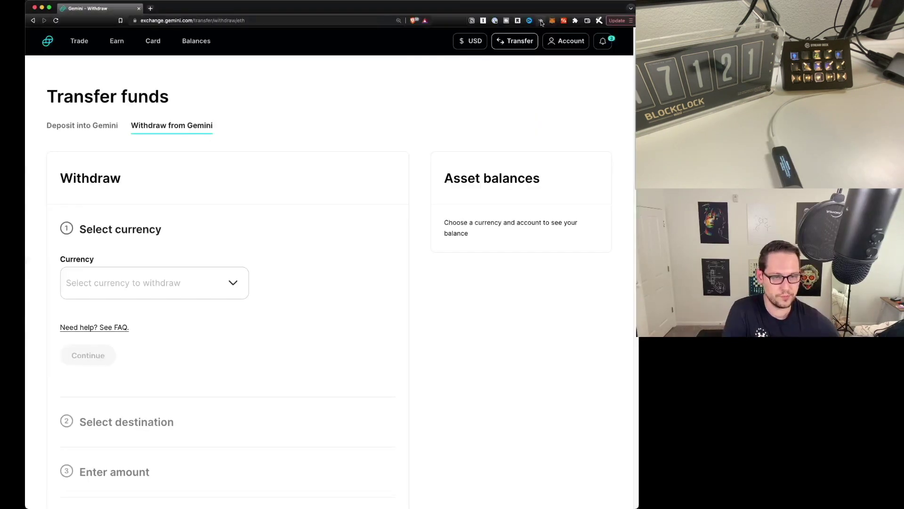
{"action": "left_click", "coordinate": [542, 22]}
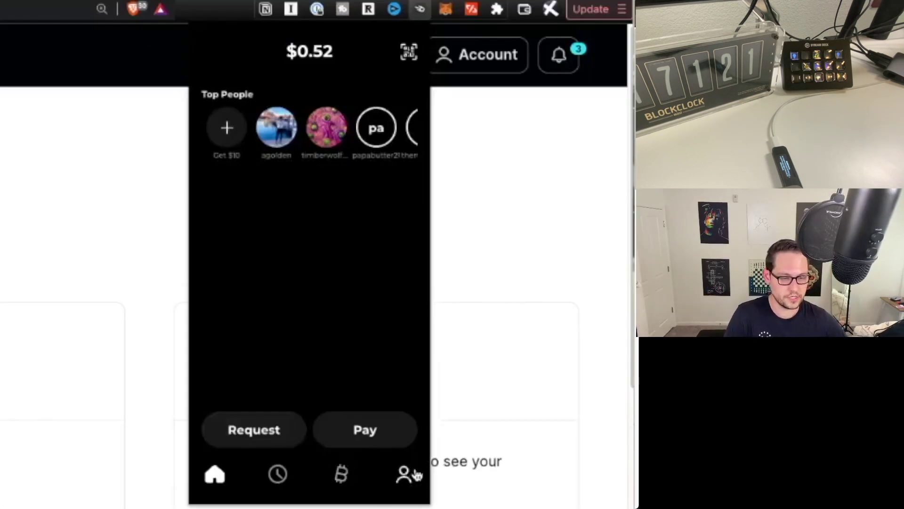
Open the wallet extension's profile page over Gemini's withdrawal page.
{"action": "left_click", "coordinate": [534, 229]}
Deposit $10 into the wallet and return to its home screen.
{"action": "left_click", "coordinate": [275, 419]}
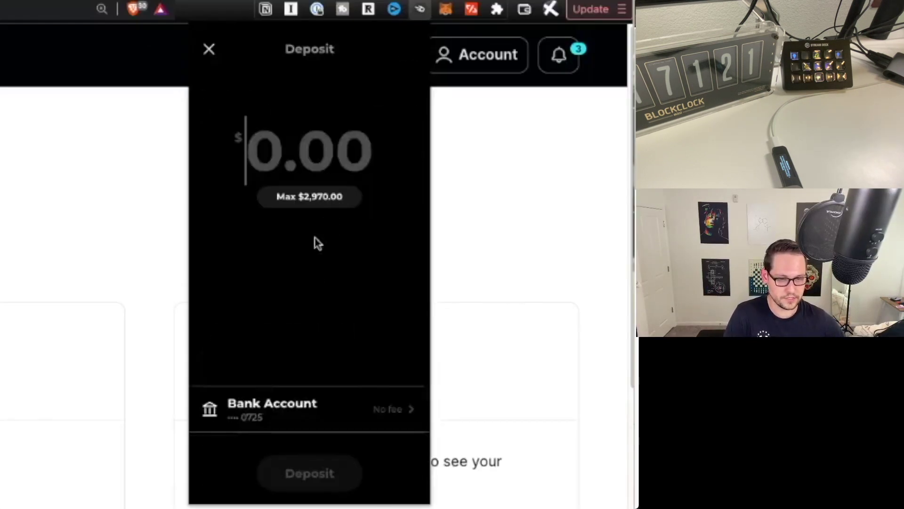
{"action": "type", "text": "10"}
{"action": "key", "text": "Return"}
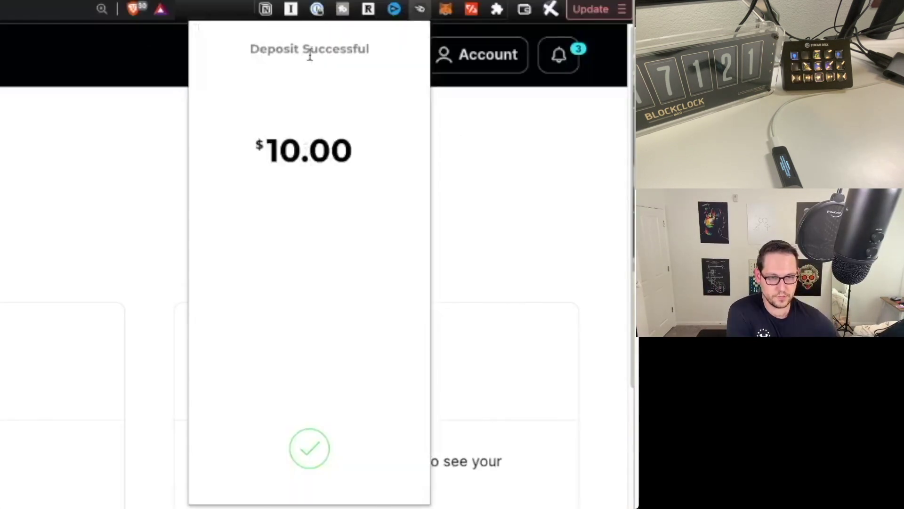
{"action": "left_click", "coordinate": [232, 476]}
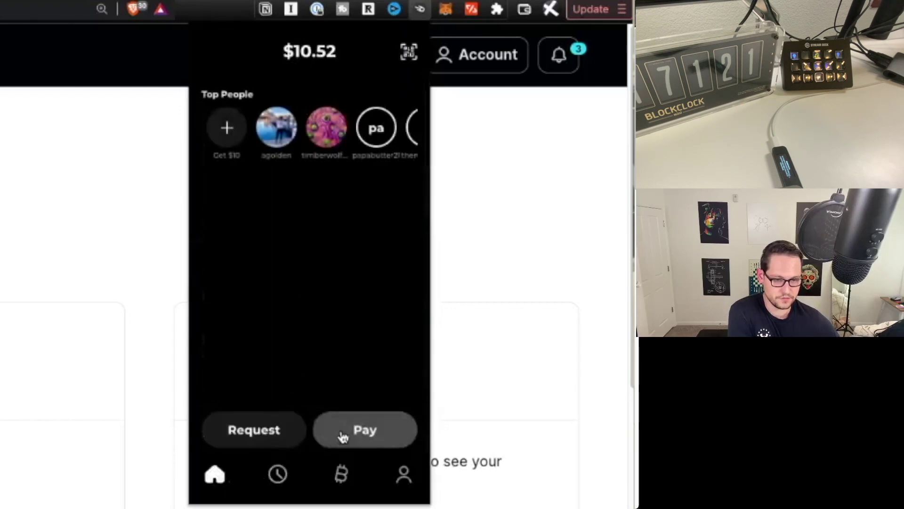
Send the maximum $10.47 payment to the pasted Bitcoin address.
{"action": "left_click", "coordinate": [406, 52]}
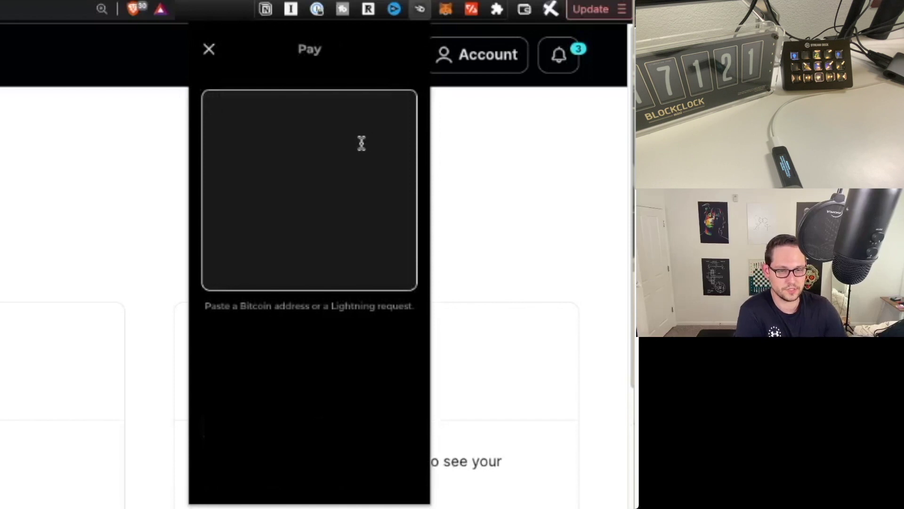
{"action": "left_click", "coordinate": [333, 146]}
{"action": "key", "text": "ctrl+v"}
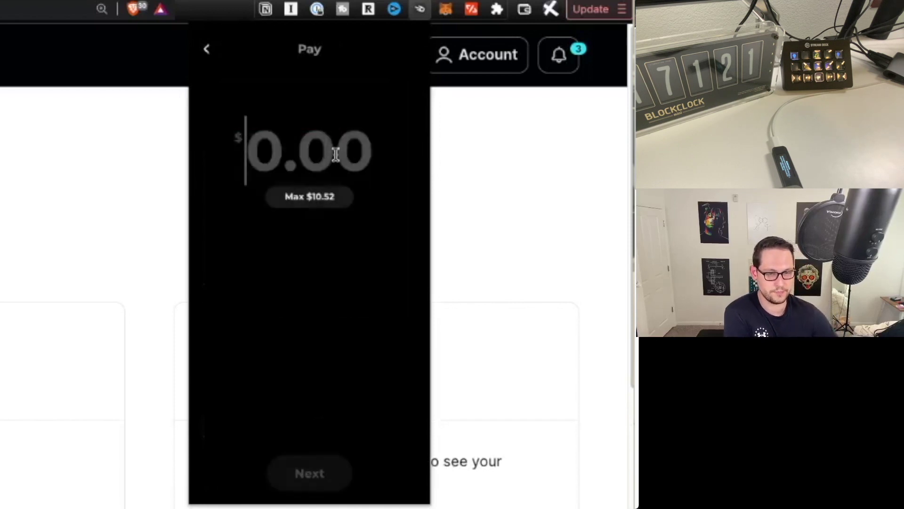
{"action": "left_click", "coordinate": [311, 205]}
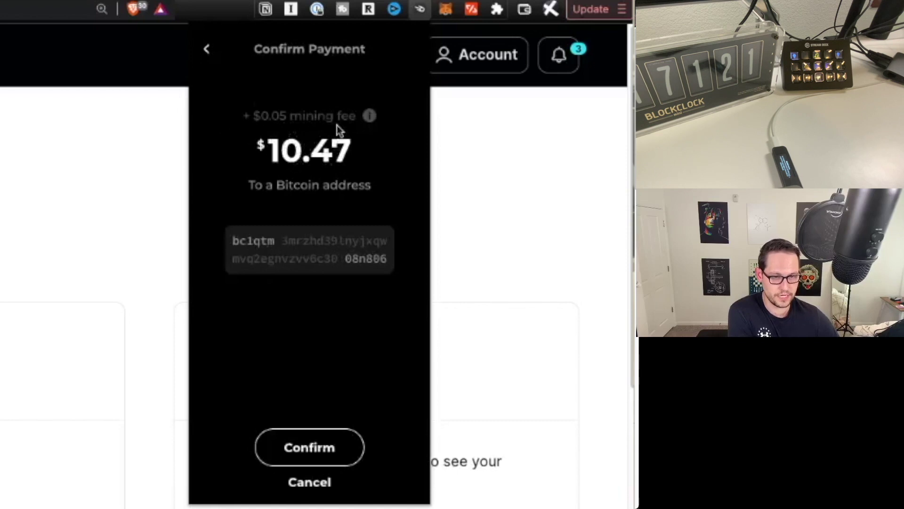
{"action": "mouse_move", "coordinate": [373, 127]}
{"action": "double_click", "coordinate": [358, 151]}
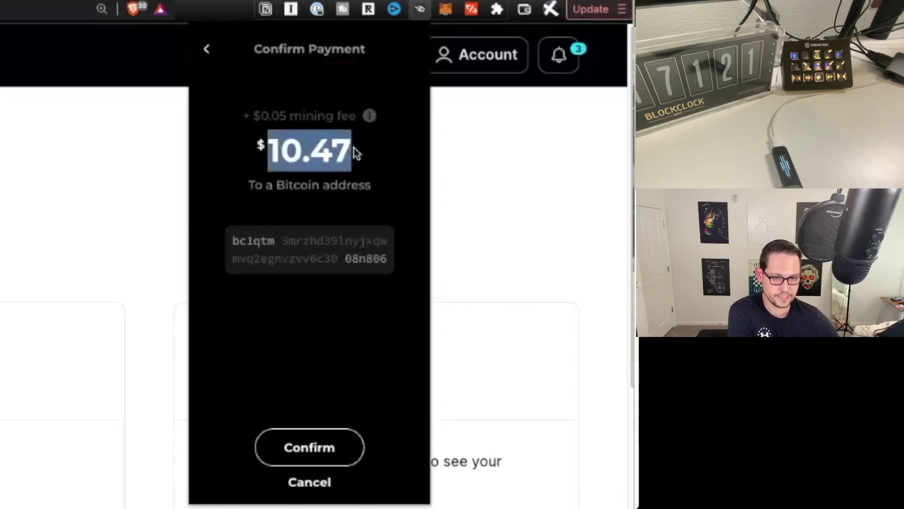
{"action": "left_click", "coordinate": [357, 151]}
{"action": "left_click", "coordinate": [316, 448]}
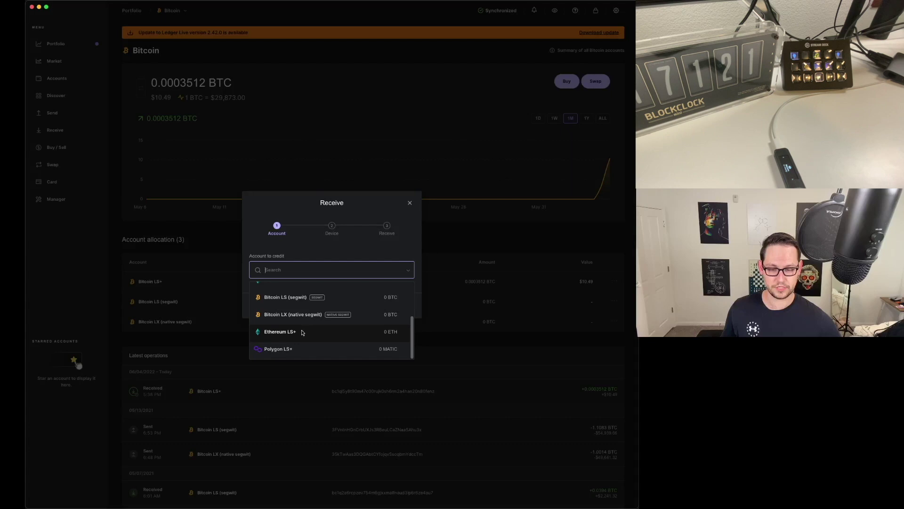
Verify an Ethereum LS+ receive address on the device, then begin a new send.
{"action": "left_click", "coordinate": [303, 332]}
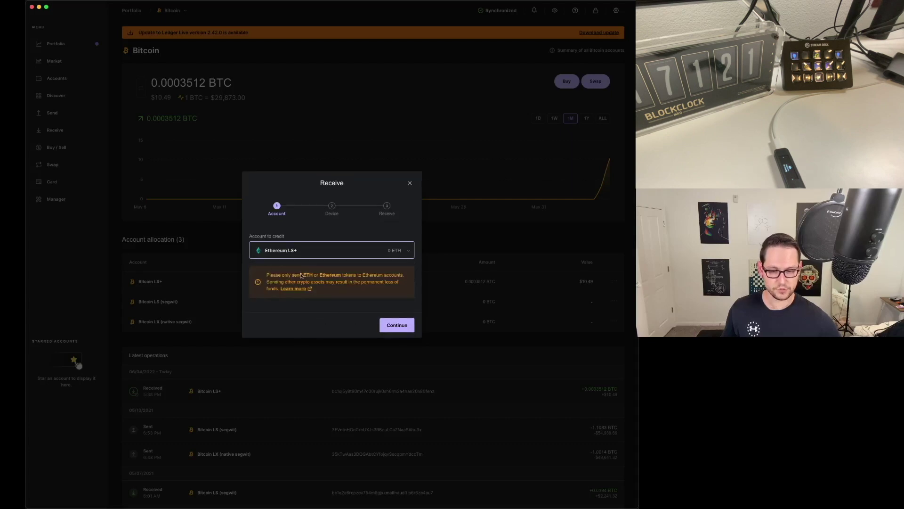
{"action": "left_click", "coordinate": [390, 330]}
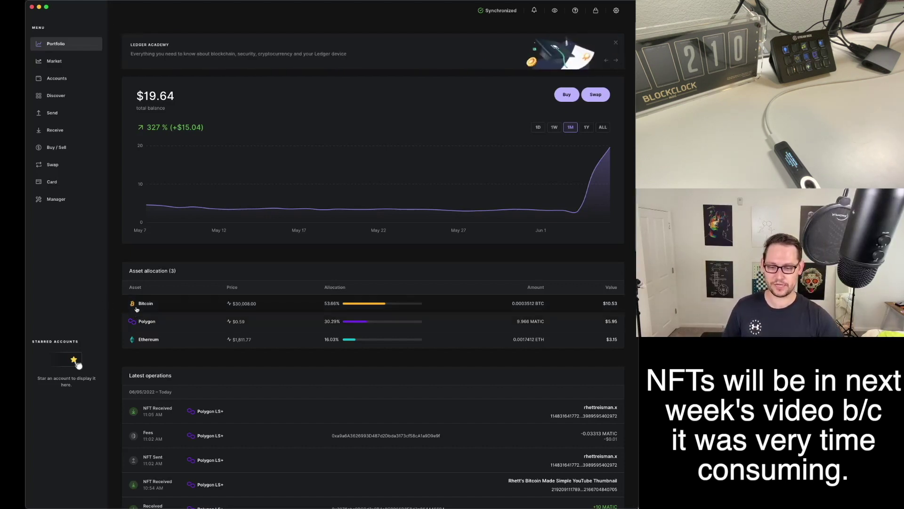
{"action": "left_click", "coordinate": [68, 117]}
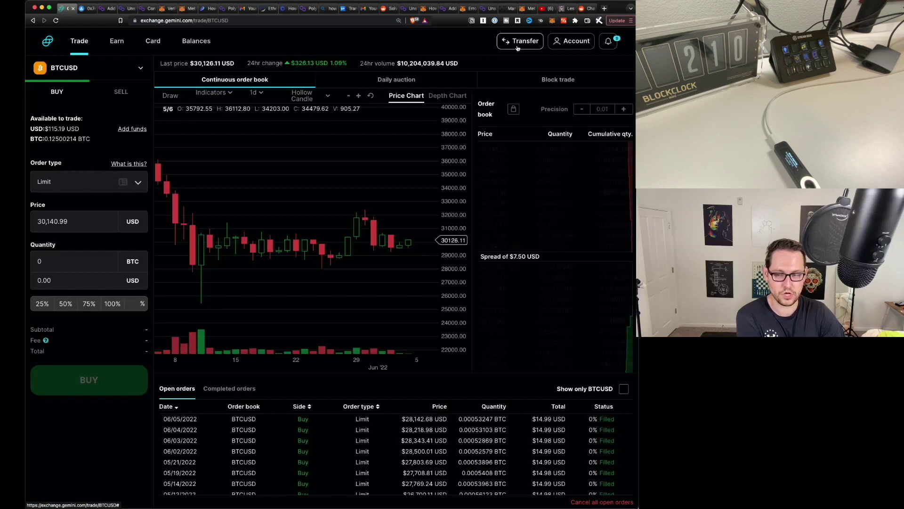
Bring up Gemini's BTC deposit address and copy it.
{"action": "left_click", "coordinate": [519, 43]}
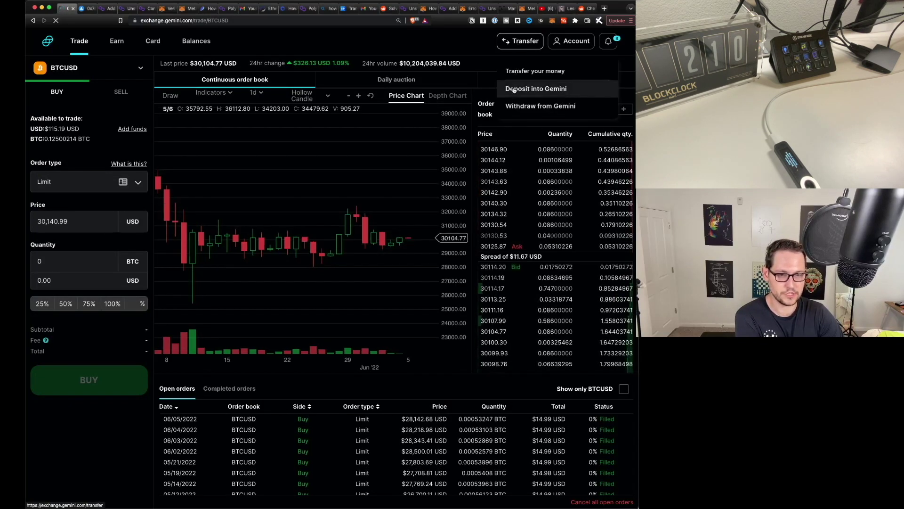
{"action": "left_click", "coordinate": [514, 89]}
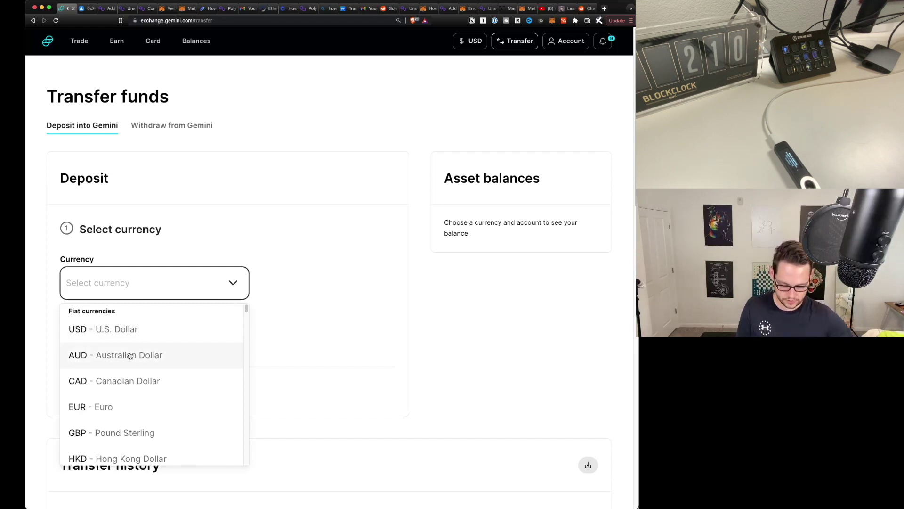
{"action": "type", "text": "btc"}
{"action": "left_click", "coordinate": [126, 329]}
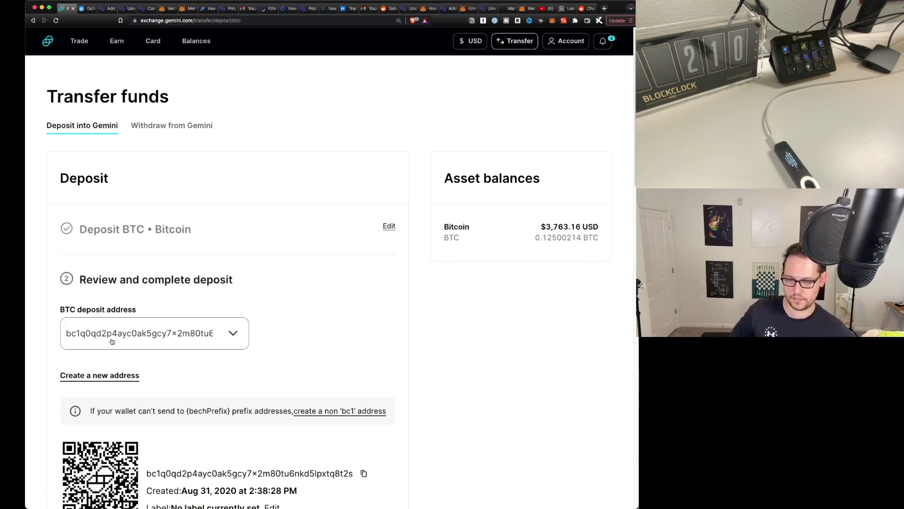
{"action": "scroll", "coordinate": [118, 330], "scroll_direction": "down", "scroll_amount": 3}
{"action": "left_click", "coordinate": [365, 407]}
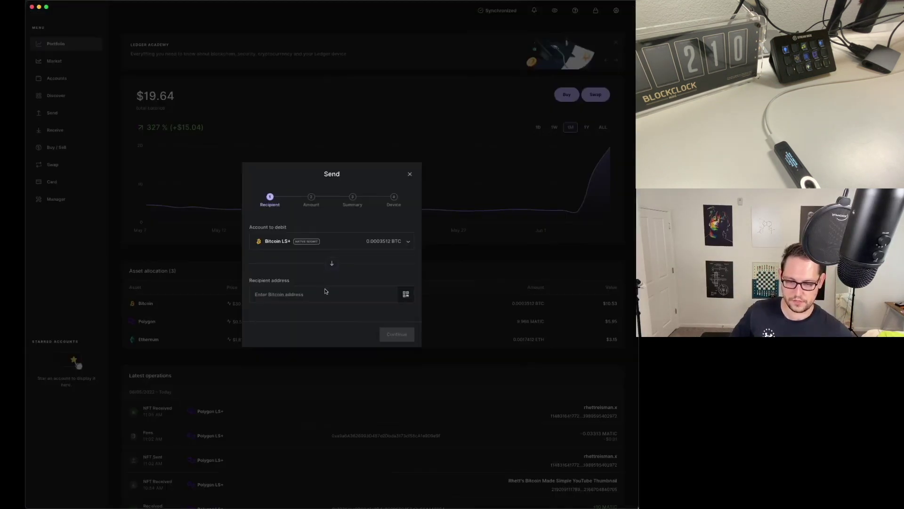
Paste the Gemini deposit address as recipient and send the entire Bitcoin balance.
{"action": "left_click", "coordinate": [330, 292]}
{"action": "key", "text": "super+v"}
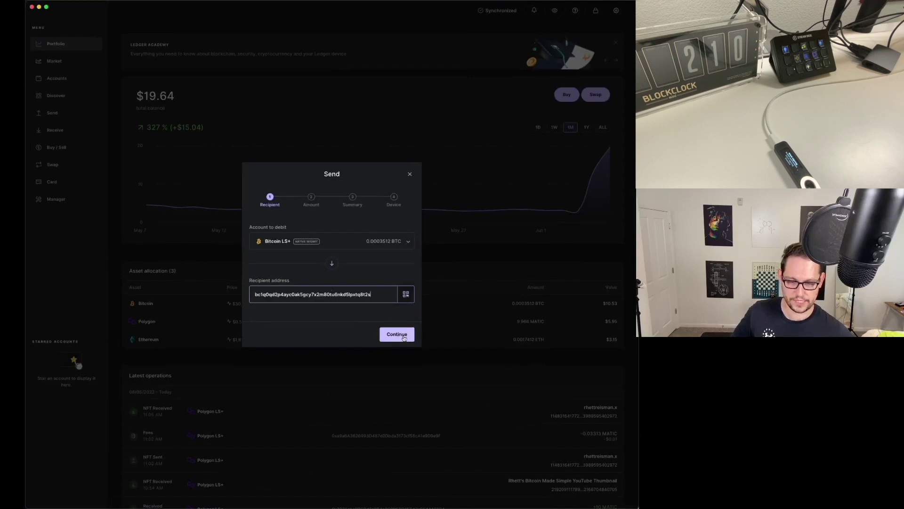
{"action": "left_click", "coordinate": [394, 334]}
{"action": "left_click", "coordinate": [317, 215]}
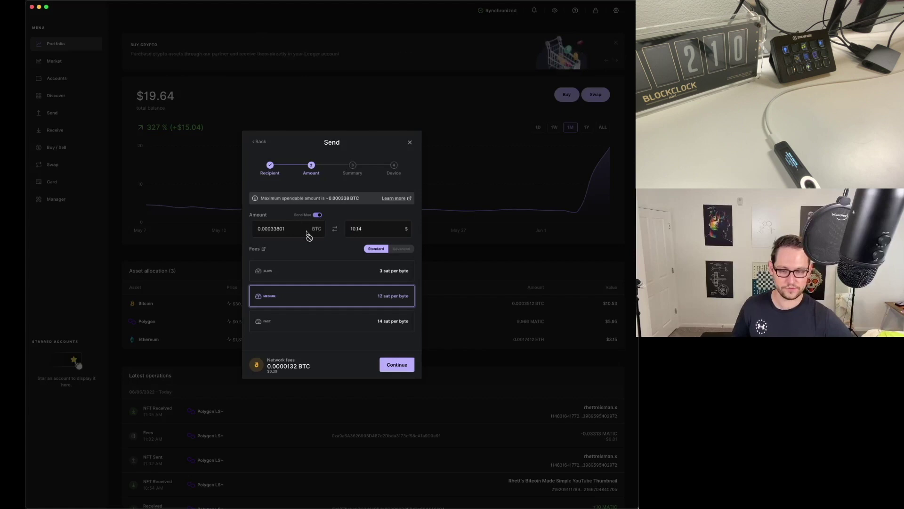
Compare fee rates, settle on the fast 14 sat/byte fee and reach the summary.
{"action": "left_click", "coordinate": [305, 277]}
{"action": "left_click", "coordinate": [300, 297]}
{"action": "left_click", "coordinate": [300, 322]}
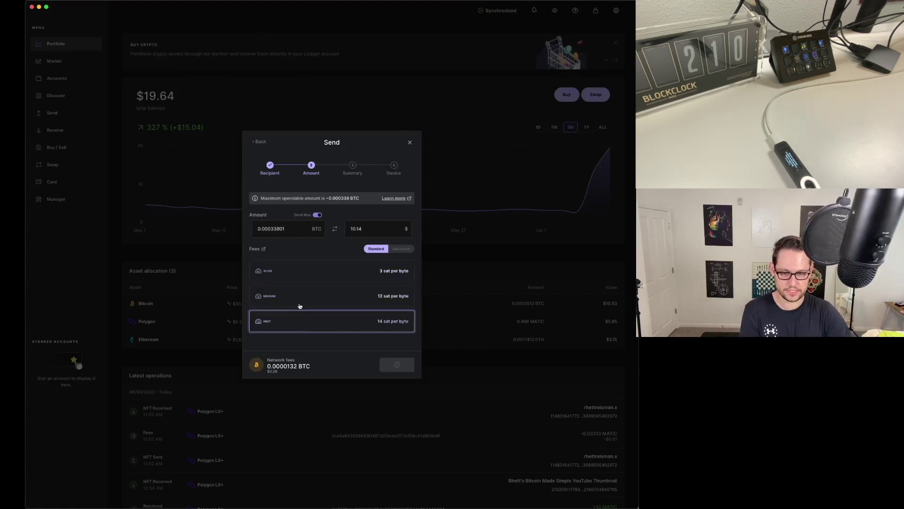
{"action": "left_click", "coordinate": [301, 297]}
{"action": "left_click", "coordinate": [304, 274]}
{"action": "left_click", "coordinate": [306, 296]}
{"action": "left_click", "coordinate": [306, 321]}
{"action": "left_click", "coordinate": [318, 272]}
{"action": "left_click", "coordinate": [390, 302]}
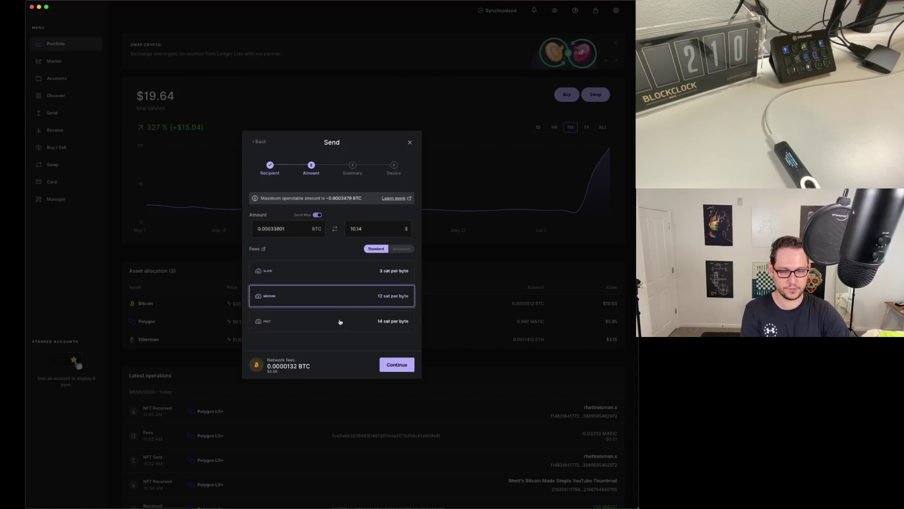
{"action": "left_click", "coordinate": [367, 322]}
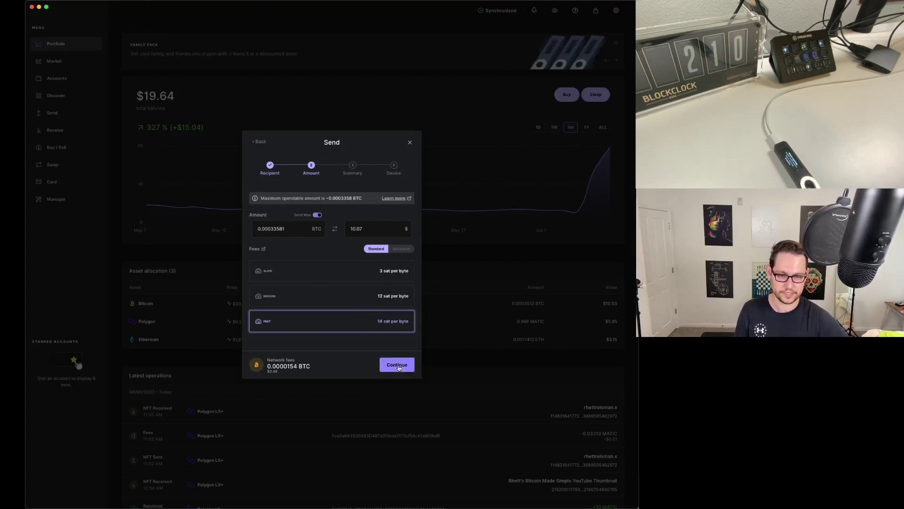
{"action": "left_click", "coordinate": [398, 247]}
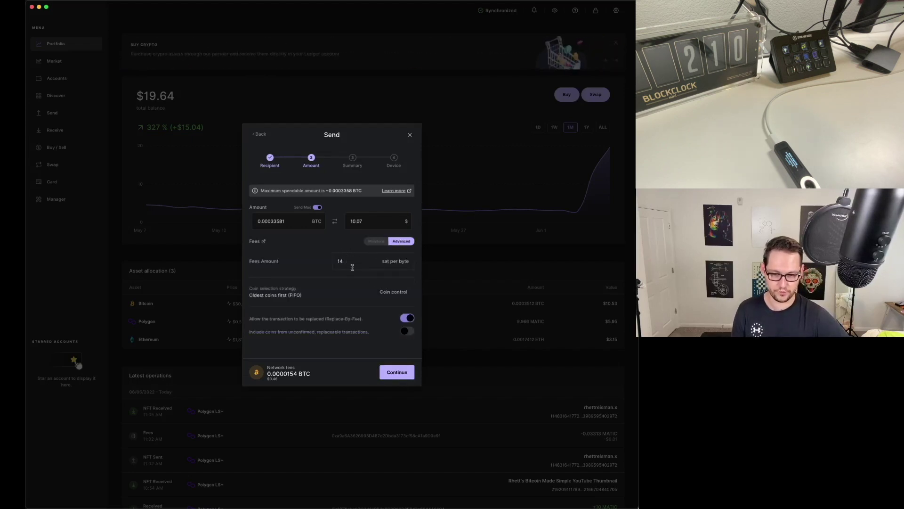
{"action": "left_click", "coordinate": [377, 241]}
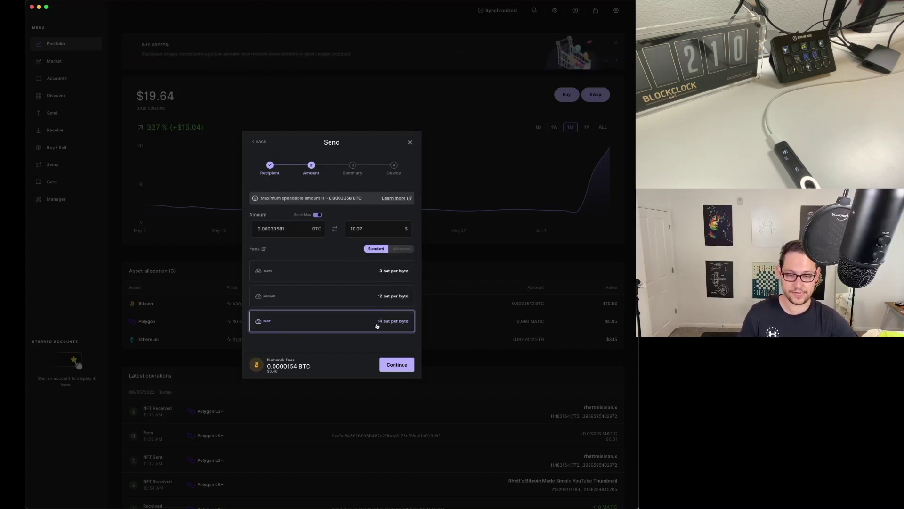
{"action": "left_click", "coordinate": [397, 365]}
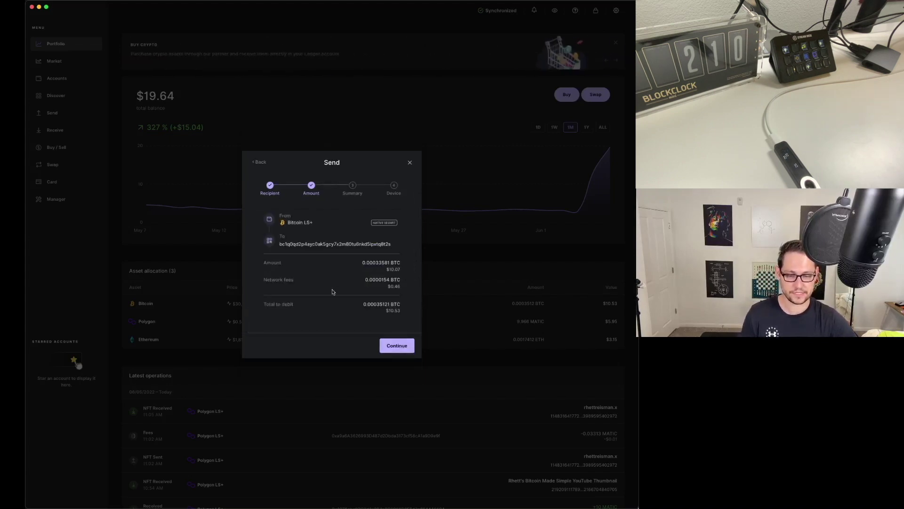
Sign the 0.00033581 BTC send to Gemini on the Ledger device.
{"action": "left_click", "coordinate": [395, 345]}
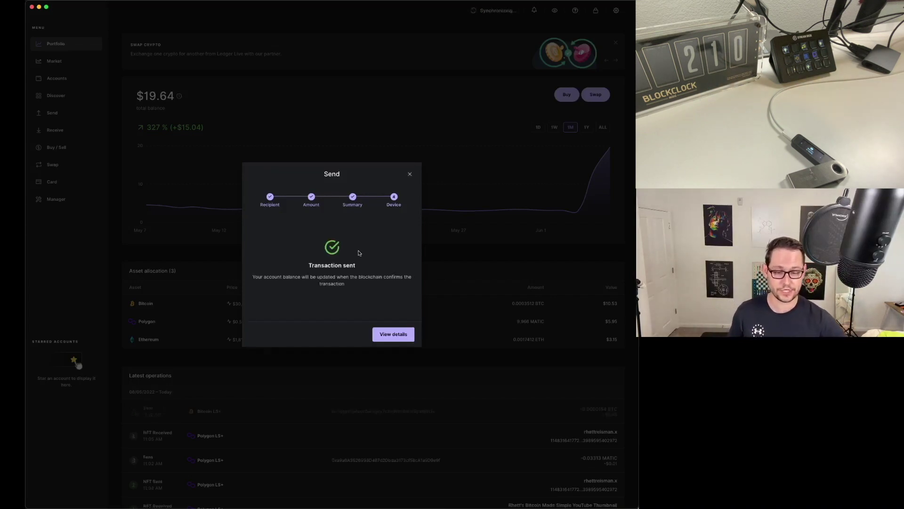
In Gemini's Account > Balances transfer history, highlight the 0.00033581 BTC deposit marked Complete.
{"action": "key", "text": "ctrl+Up"}
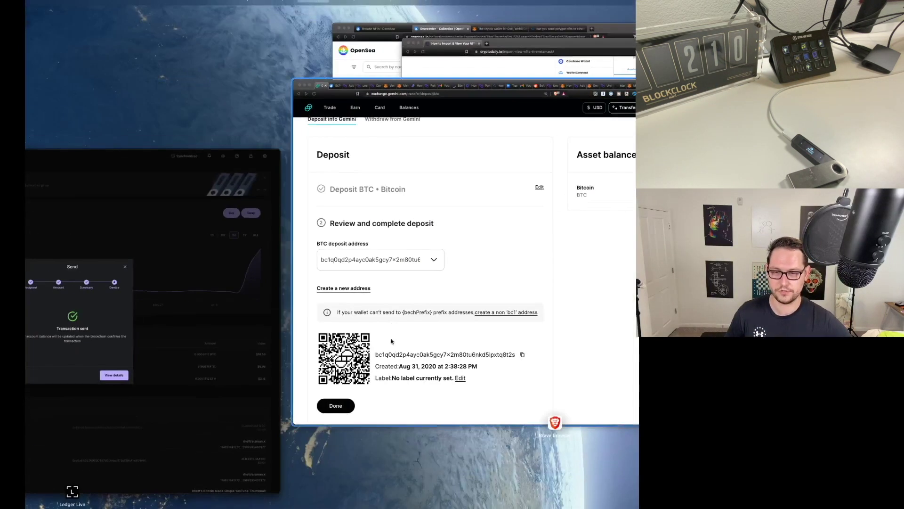
{"action": "left_click", "coordinate": [442, 220]}
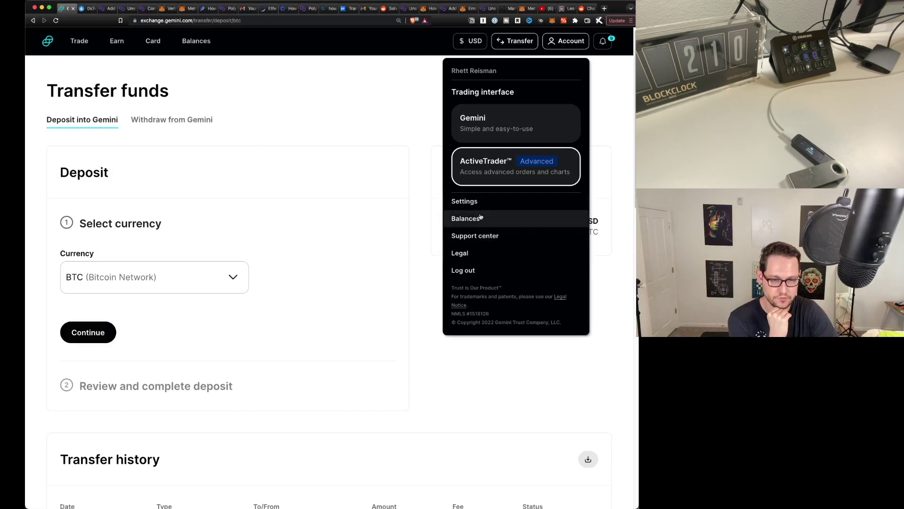
{"action": "left_click", "coordinate": [464, 220]}
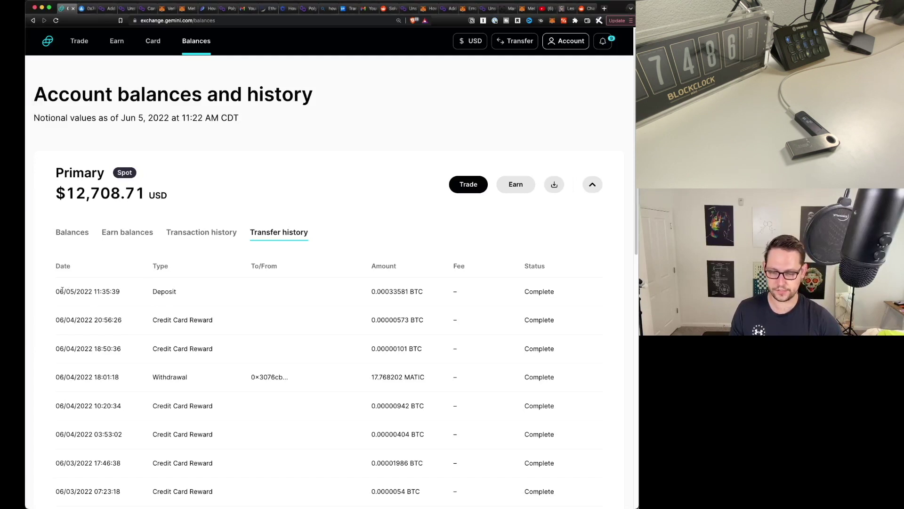
{"action": "left_click_drag", "start_coordinate": [56, 292], "coordinate": [425, 298]}
{"action": "triple_click", "coordinate": [390, 292]}
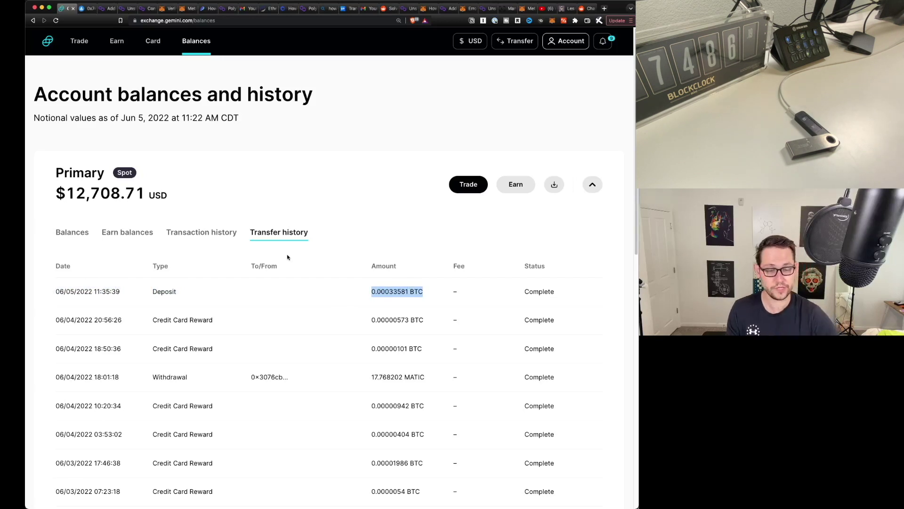
{"action": "key", "text": "super+Tab"}
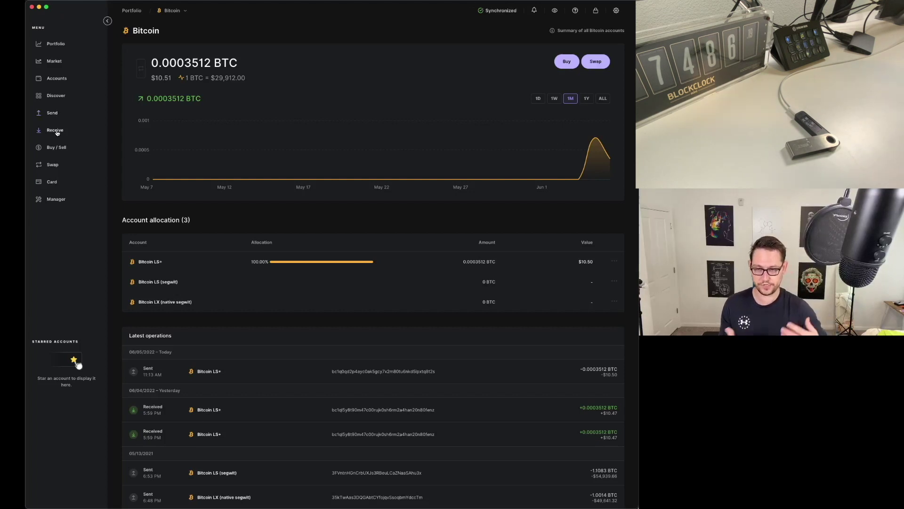
Open Manager for the Nano S Plus and browse the app catalog list.
{"action": "left_click", "coordinate": [77, 200]}
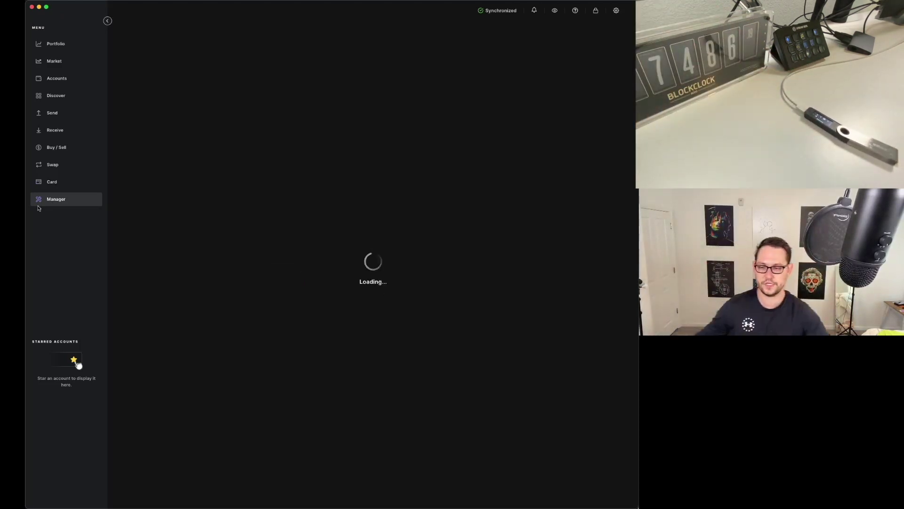
{"action": "scroll", "coordinate": [438, 283], "scroll_direction": "down", "scroll_amount": 15}
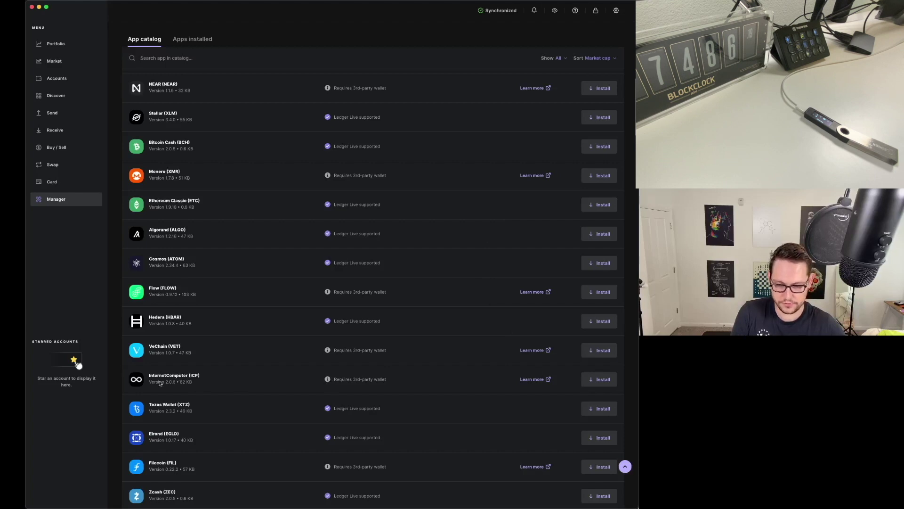
{"action": "scroll", "coordinate": [349, 357], "scroll_direction": "up", "scroll_amount": 15}
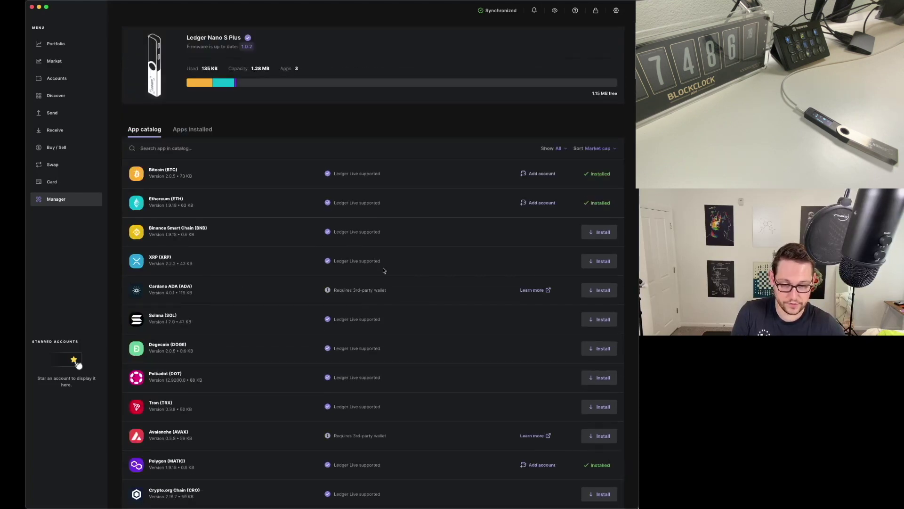